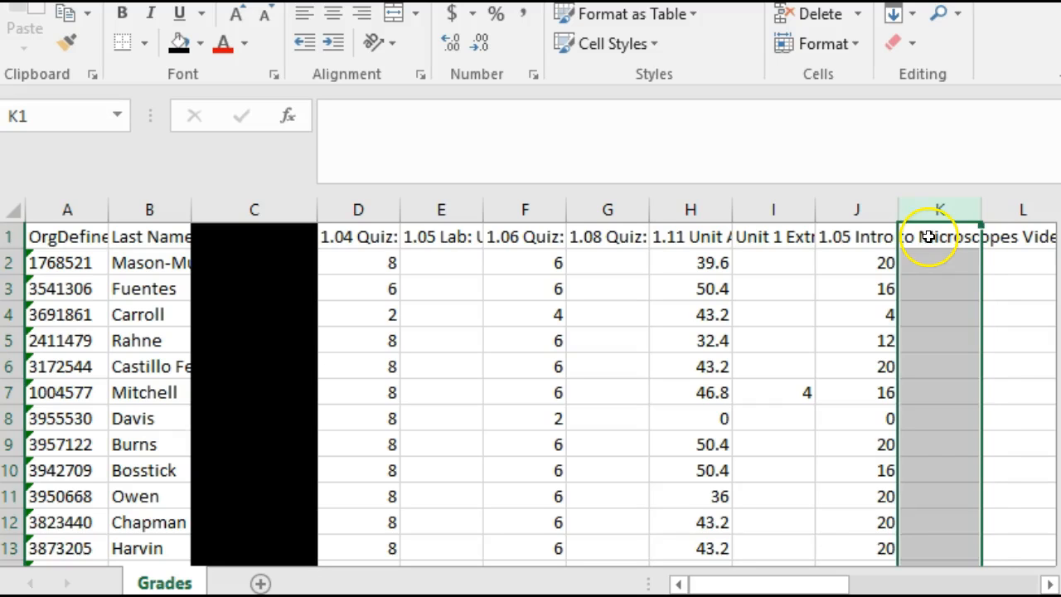
Enter the header "End-of-Line Indicator" in cell K1
left_click(929, 236)
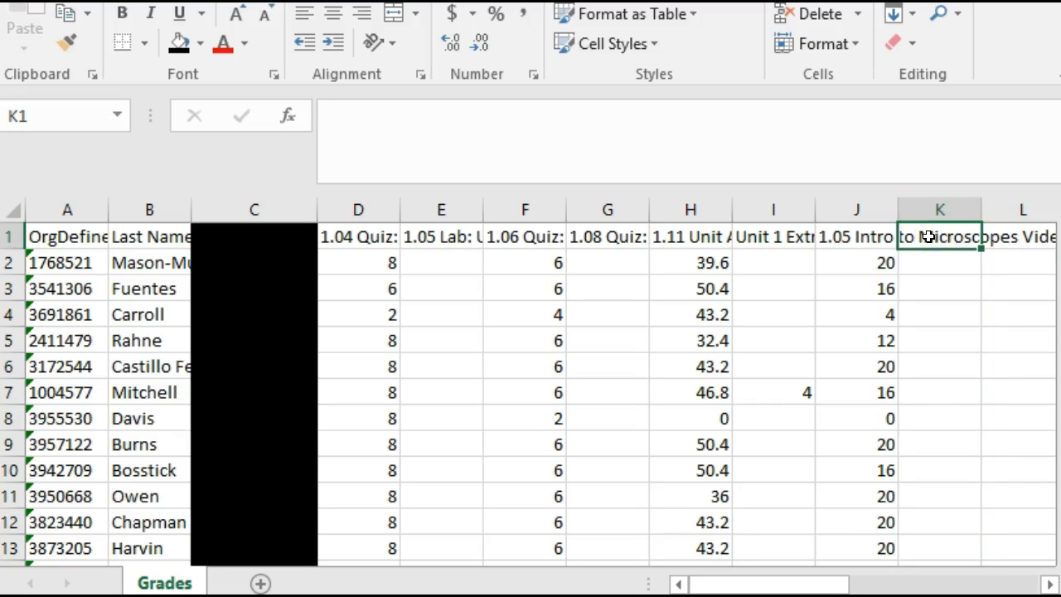
double_click(928, 236)
type("En")
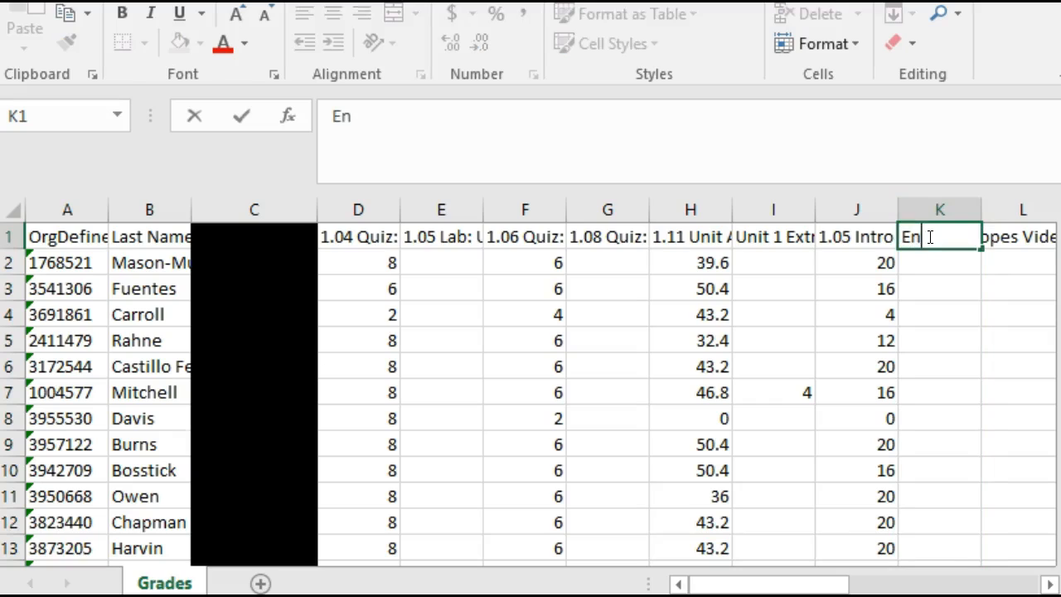
type("d-of-L")
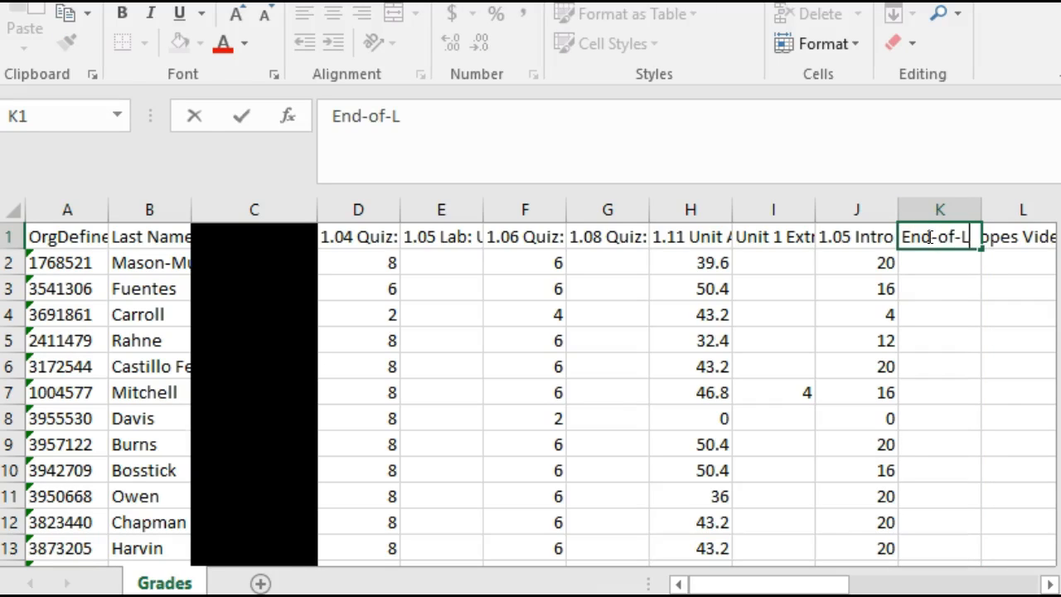
type("ine Indicator")
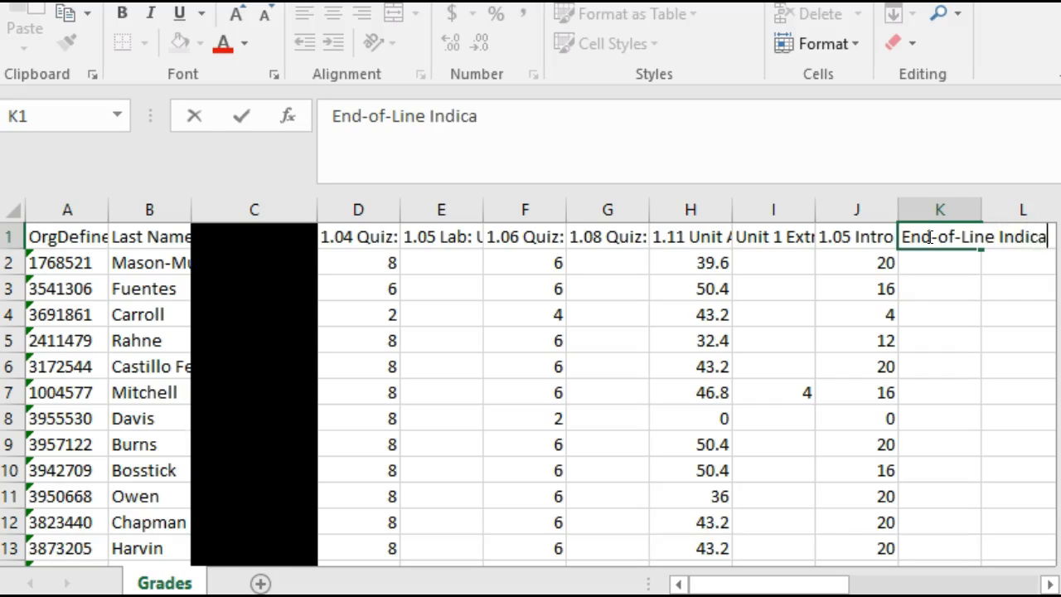
key("Return")
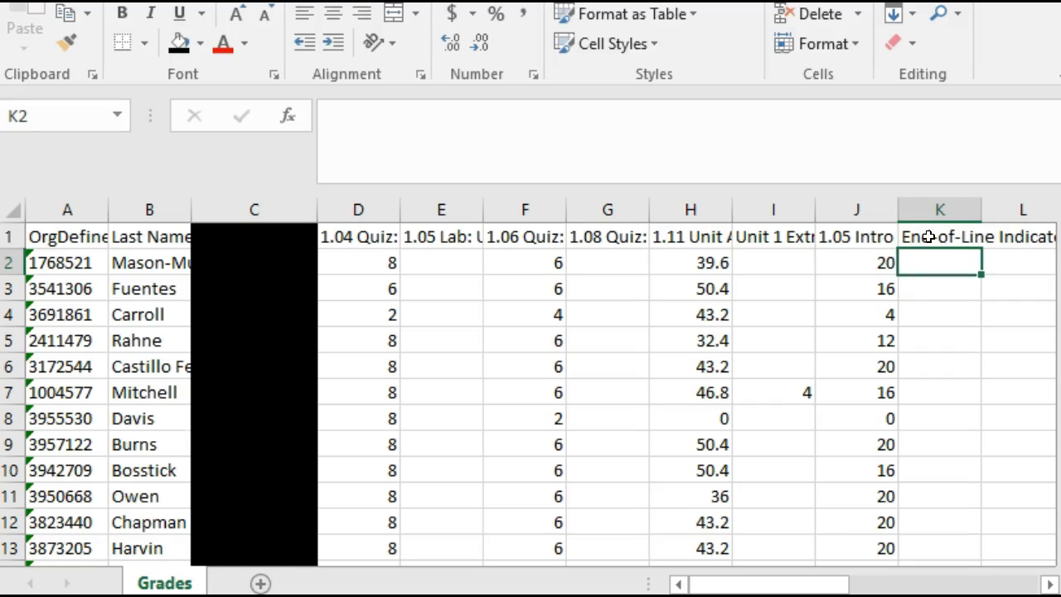
Enter an italic # in K2 and fill it down column K for all student rows
key("ctrl+i")
left_click(951, 264)
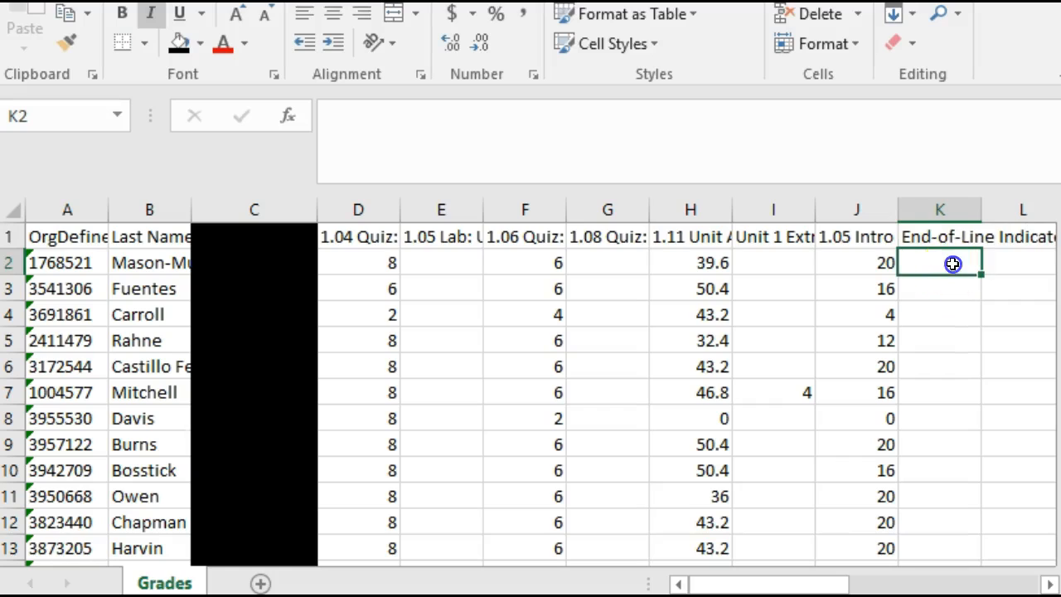
type("#")
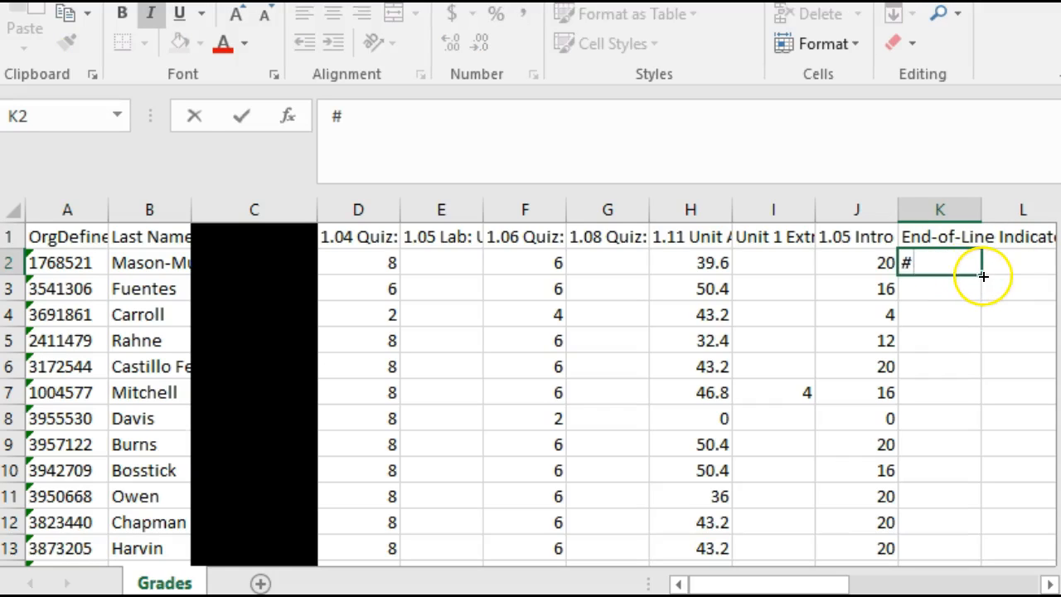
double_click(982, 274)
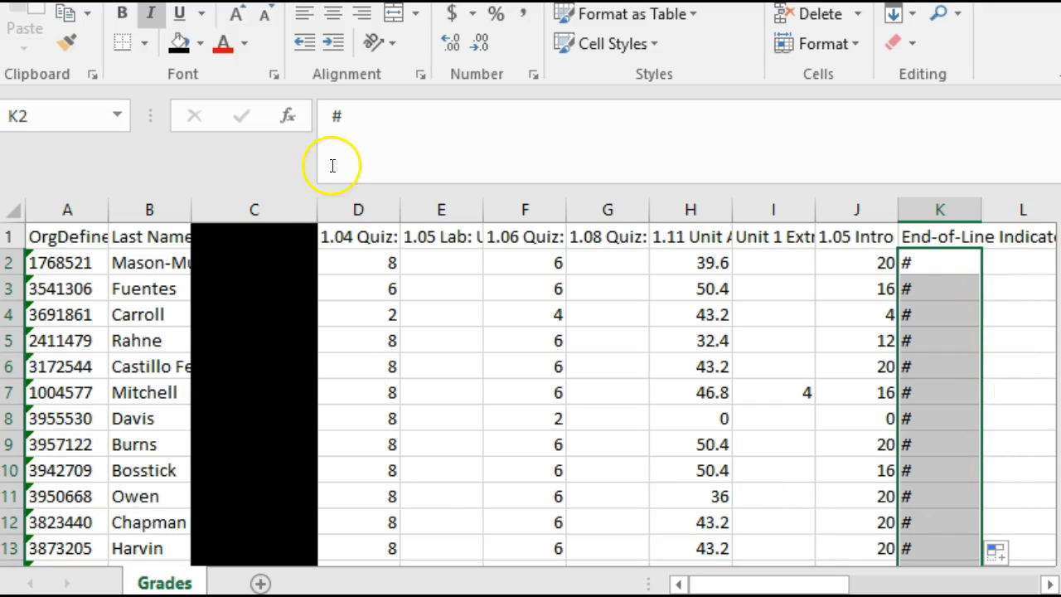
Insert a blank column before the 1.04 Quiz column and set it to No Fill
left_click(351, 214)
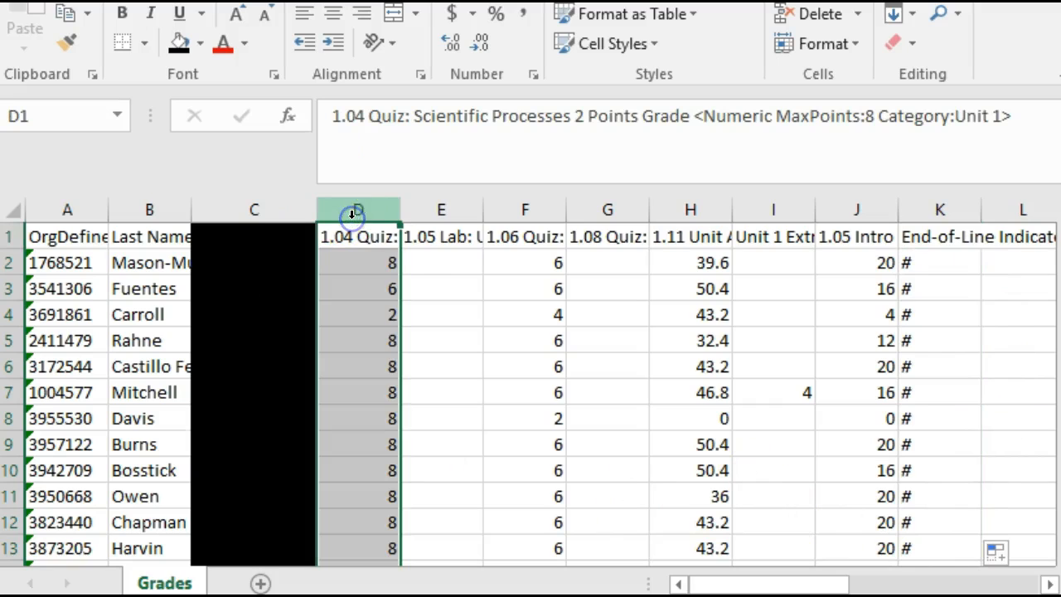
right_click(351, 214)
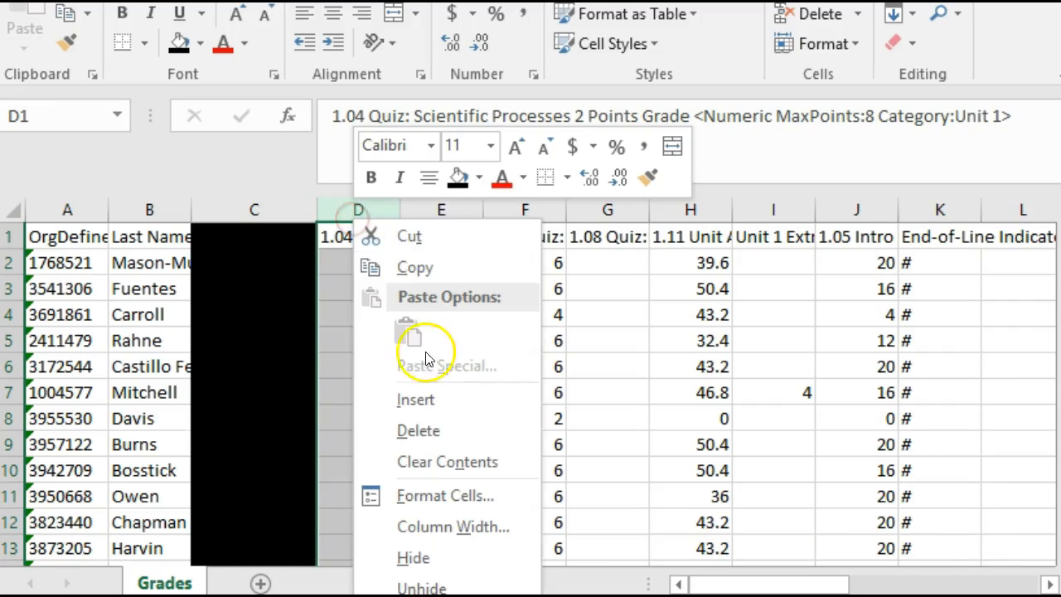
left_click(427, 388)
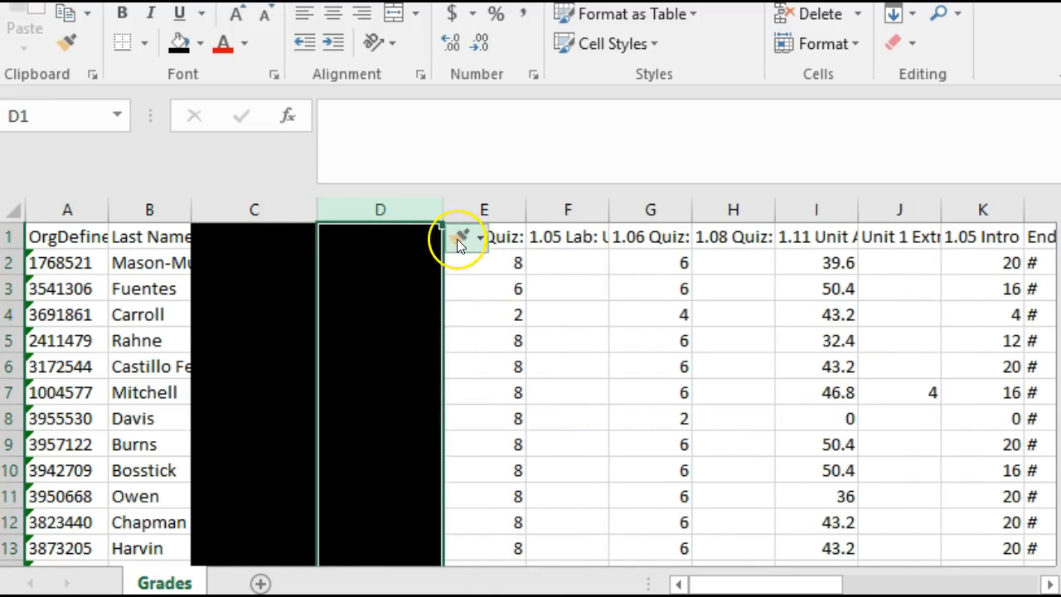
right_click(396, 211)
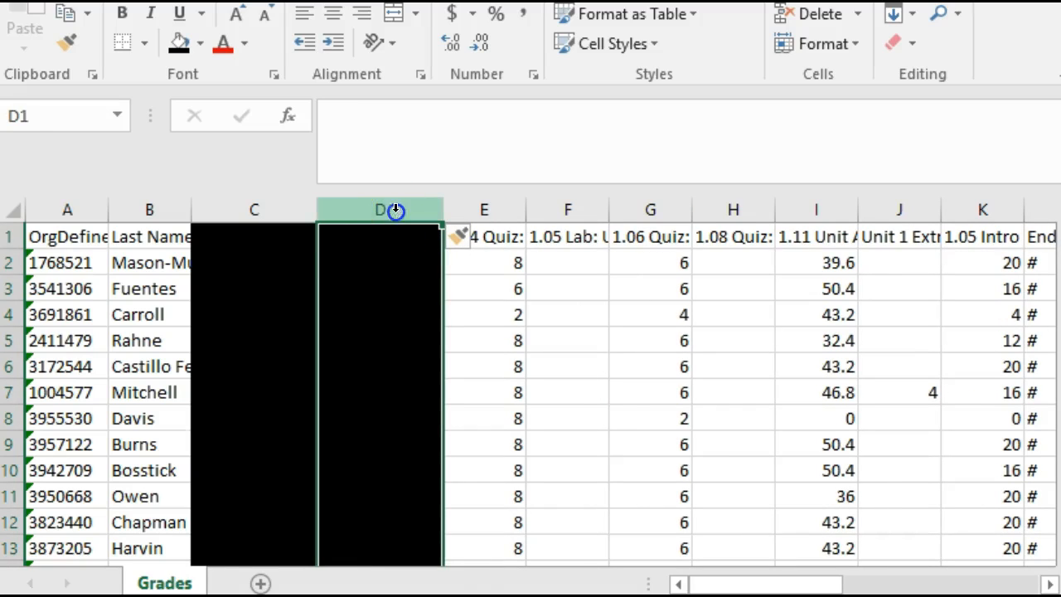
left_click(199, 45)
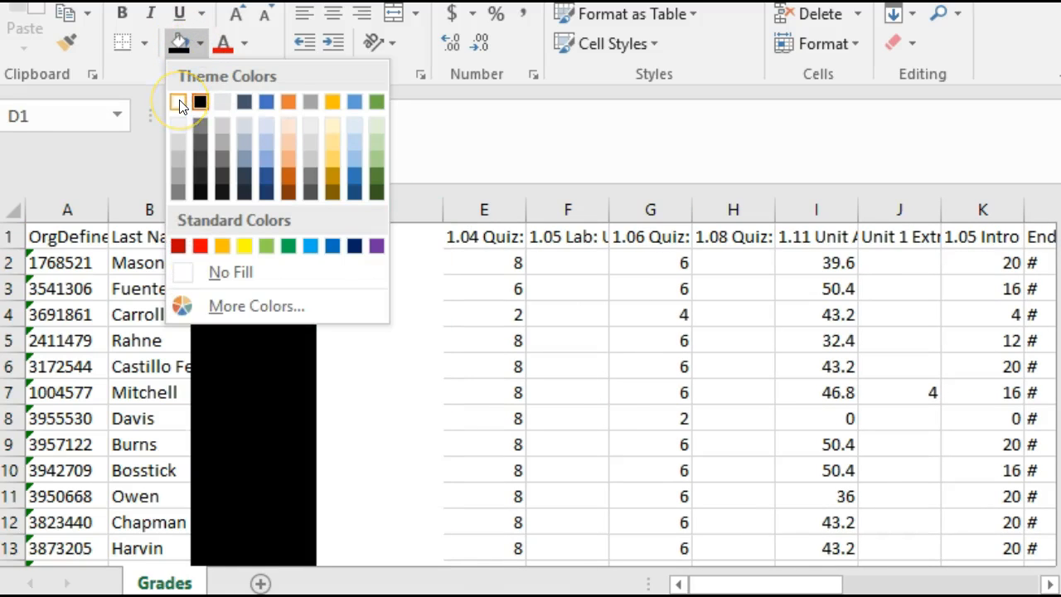
left_click(204, 272)
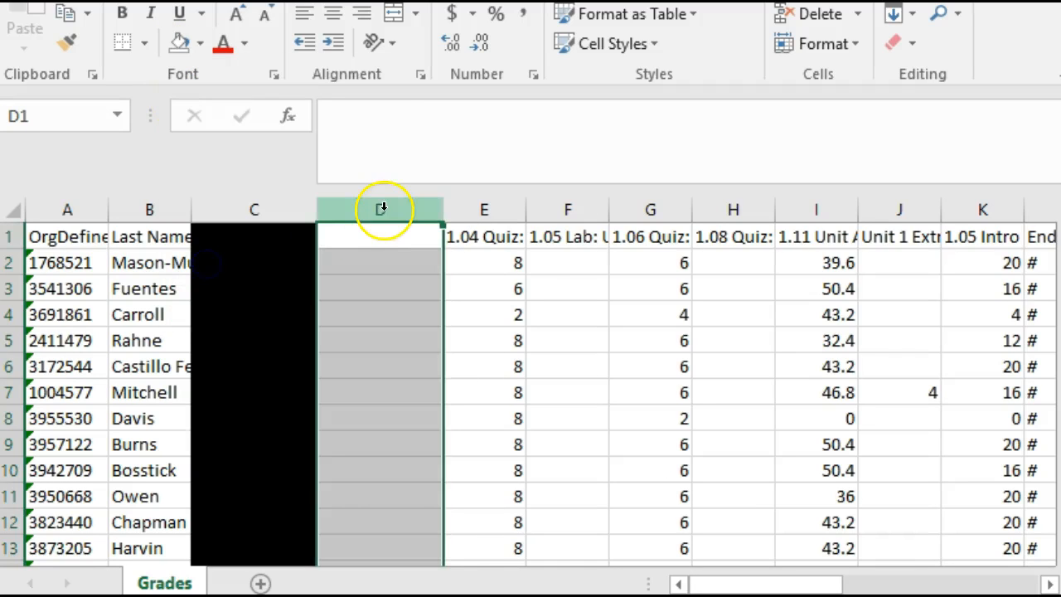
Insert a second blank column at column D, without the black fill
right_click(387, 208)
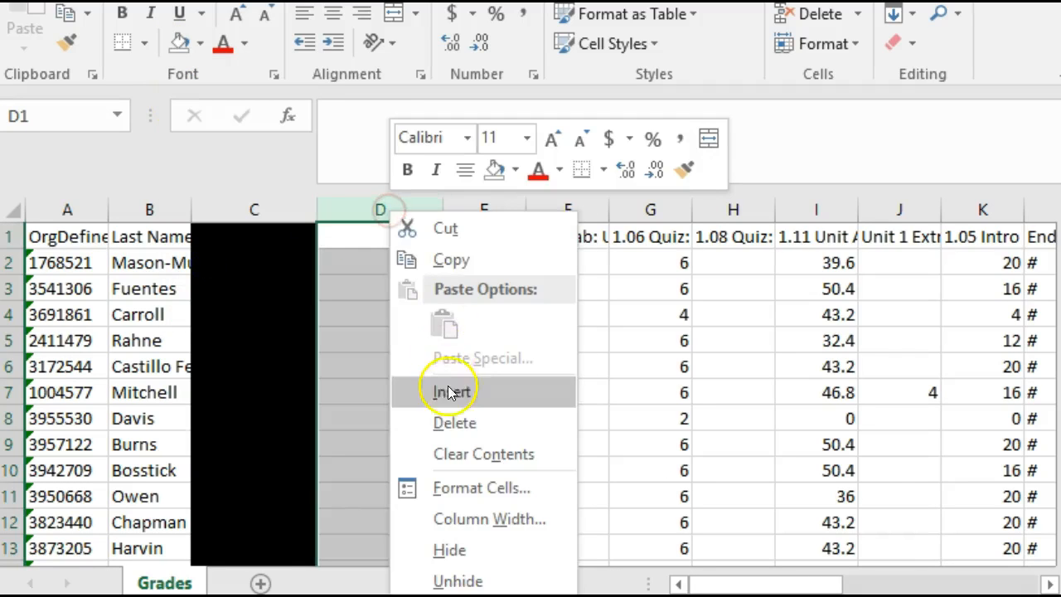
left_click(414, 375)
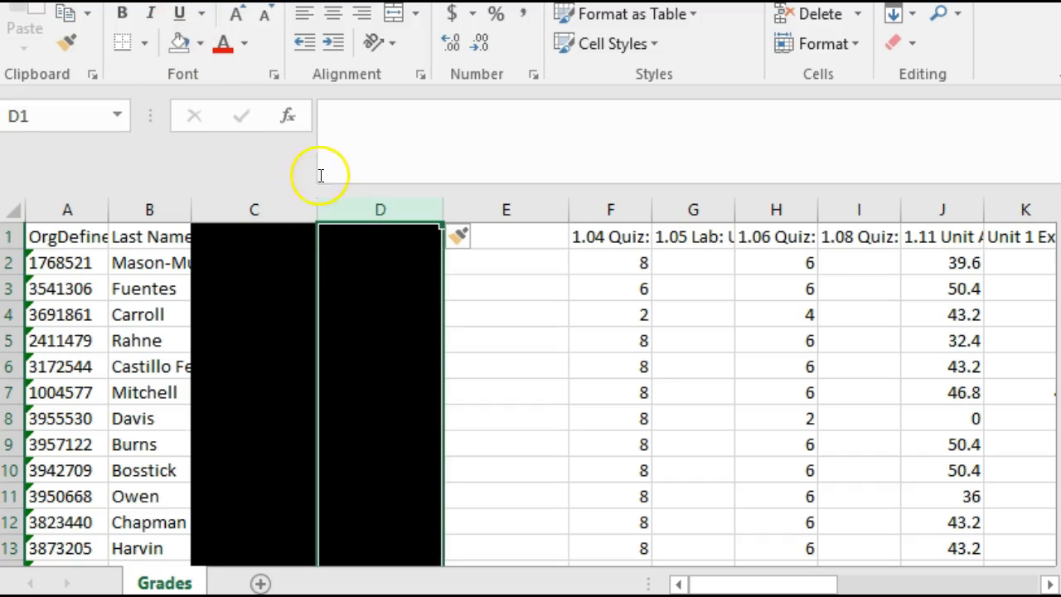
left_click(506, 317)
Enter the headers "OrgDefinedId" in D1 and "Username" in E1
left_click(406, 231)
type("Ore")
key("BackSpace")
type("g")
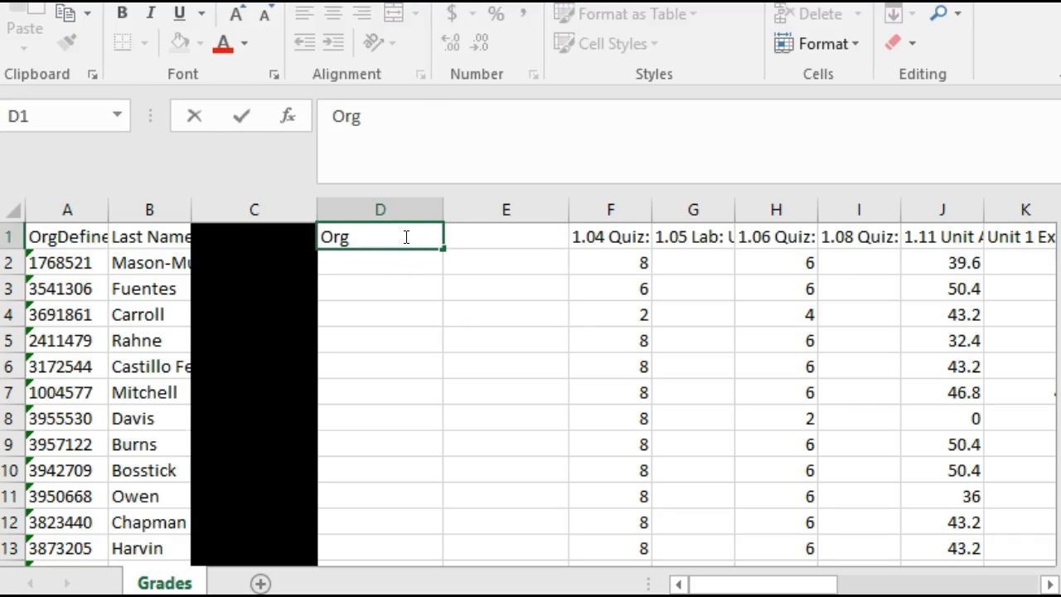
type("Defined")
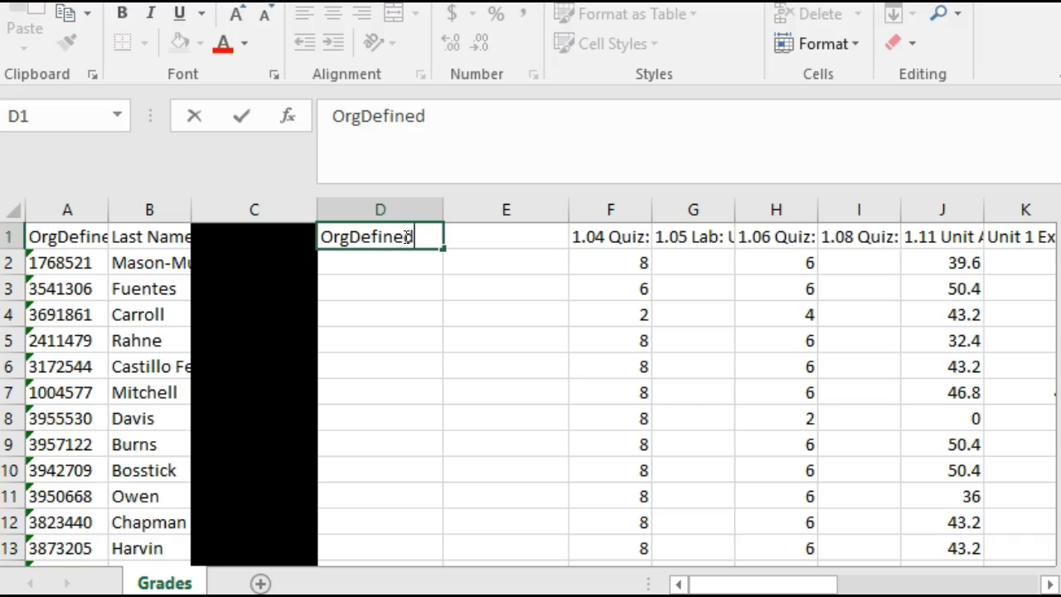
type("Id")
key("Tab")
type("Username")
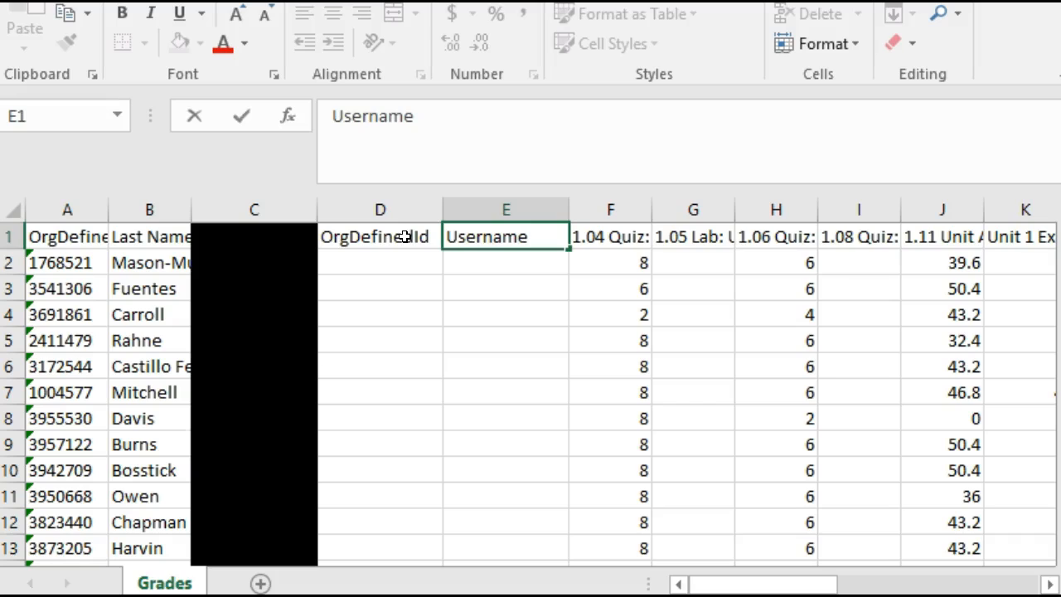
key("Return")
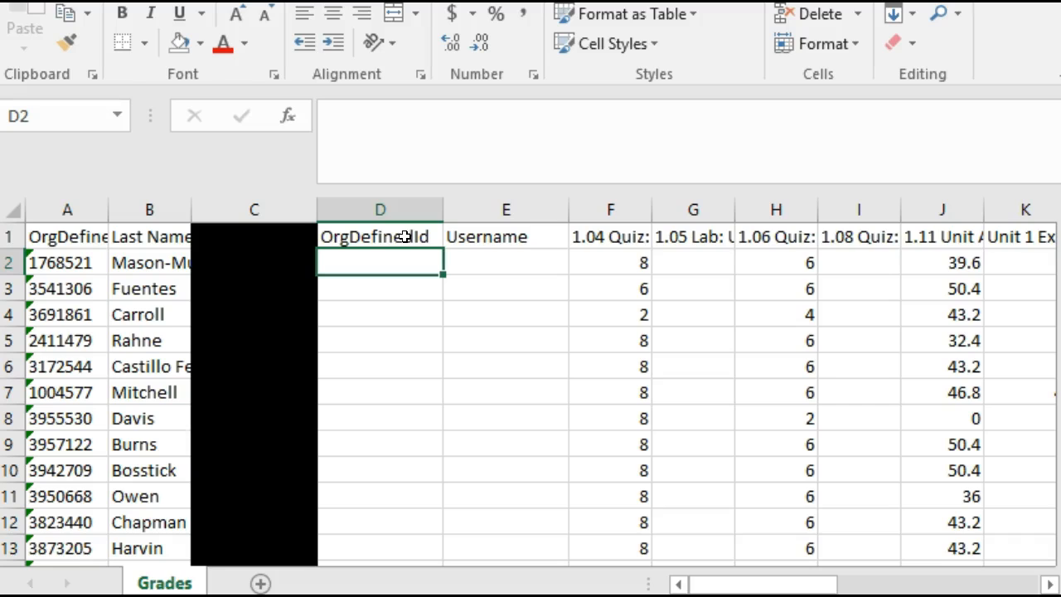
Enter =CONCATENATE("#",A2) in D2 and fill the formula down the new OrgDefinedId column
type("=con")
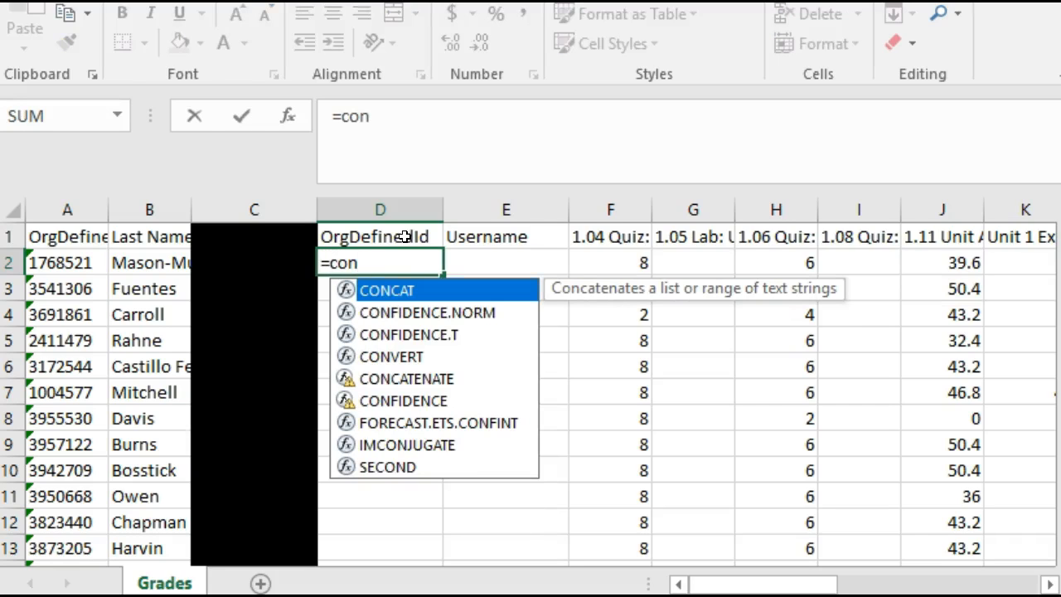
double_click(403, 384)
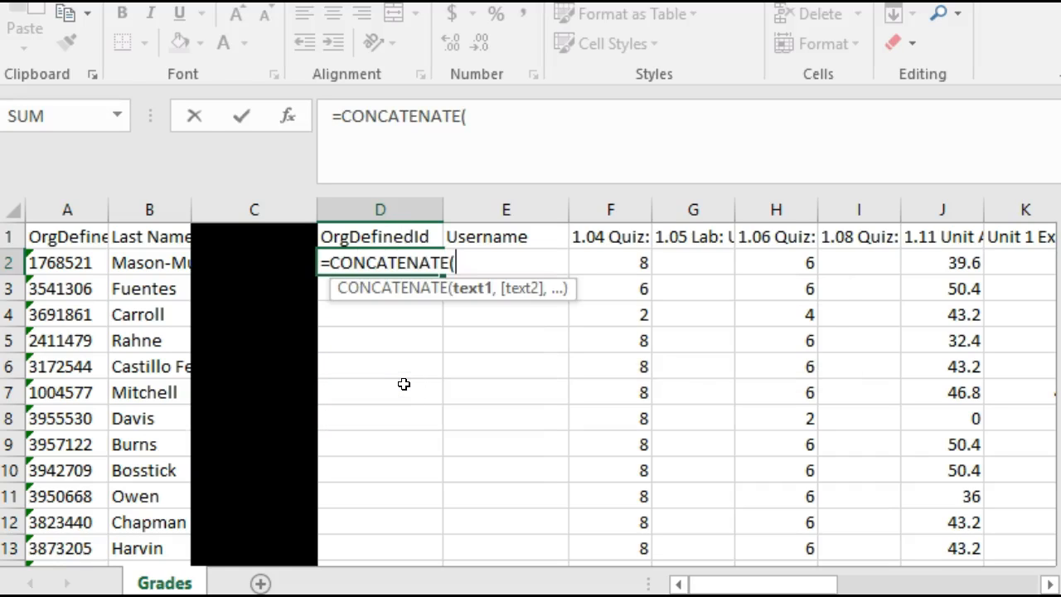
type("\"")
type("3")
type("\"")
key("BackSpace")
key("BackSpace")
type("#\"")
type(",")
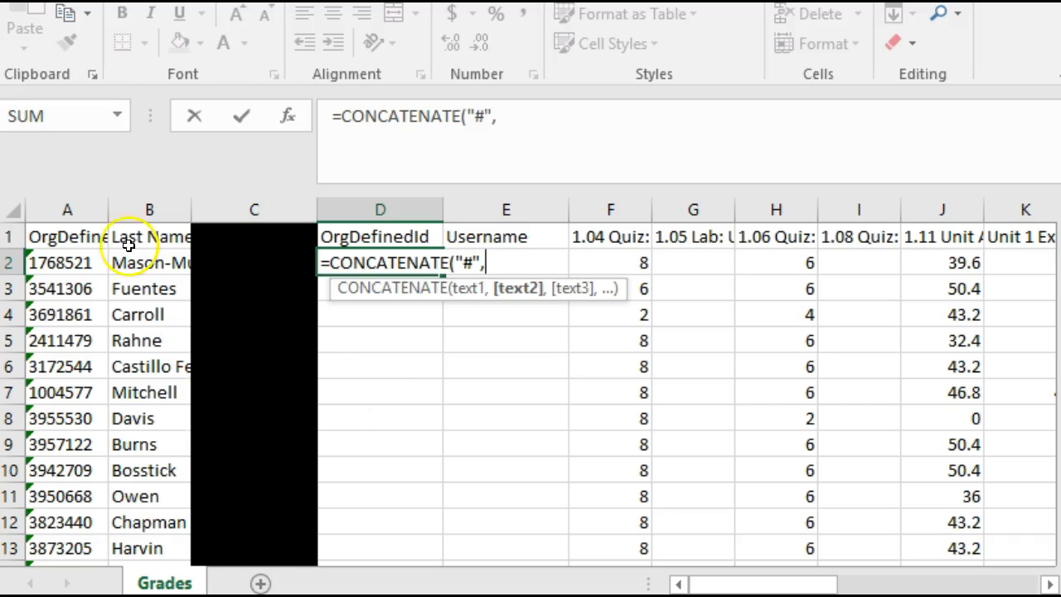
left_click(55, 258)
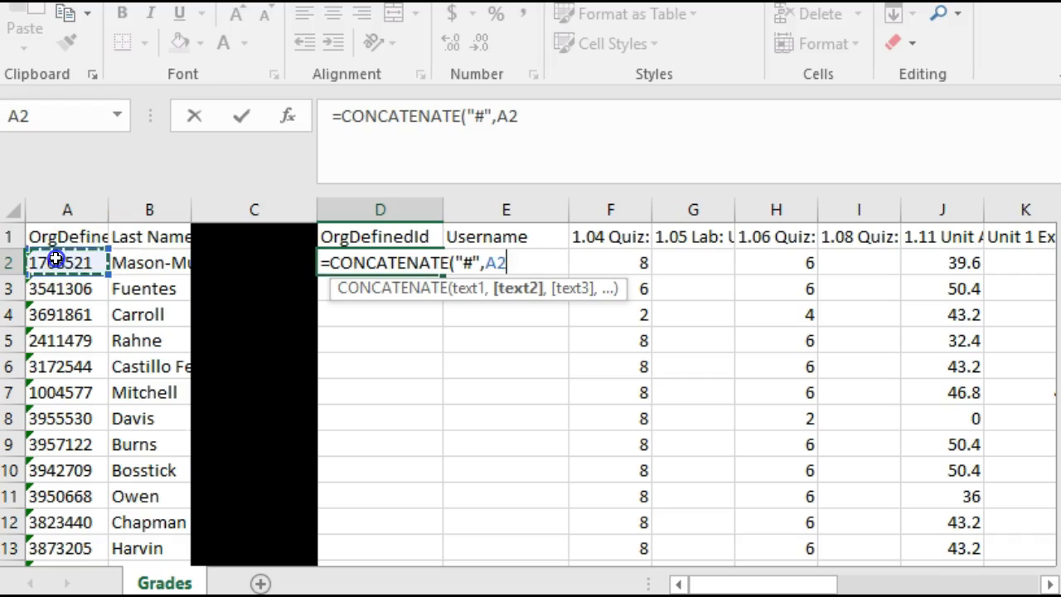
type(")")
key("Return")
left_click(387, 262)
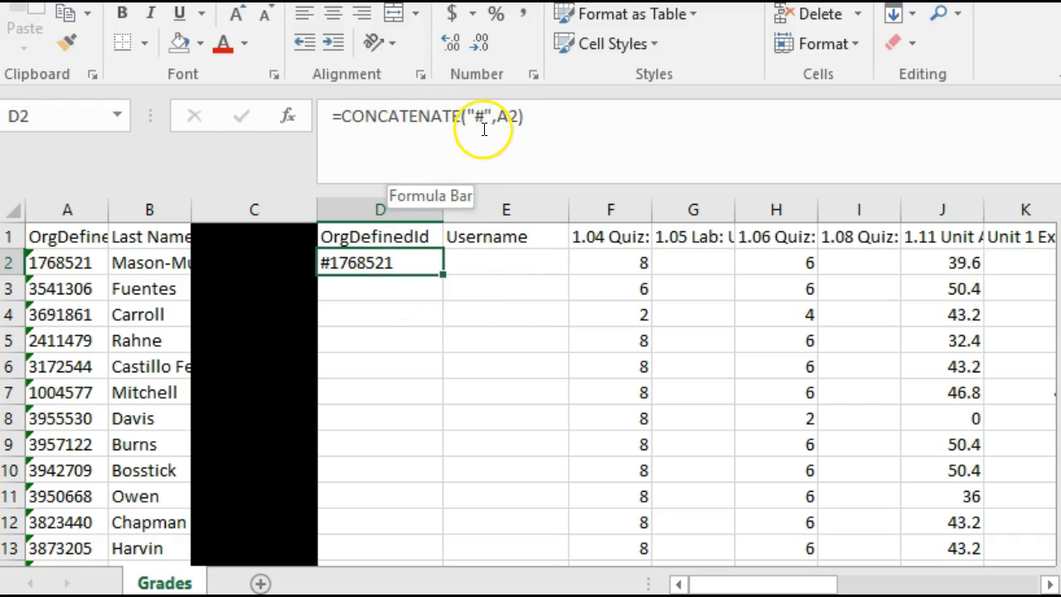
double_click(443, 274)
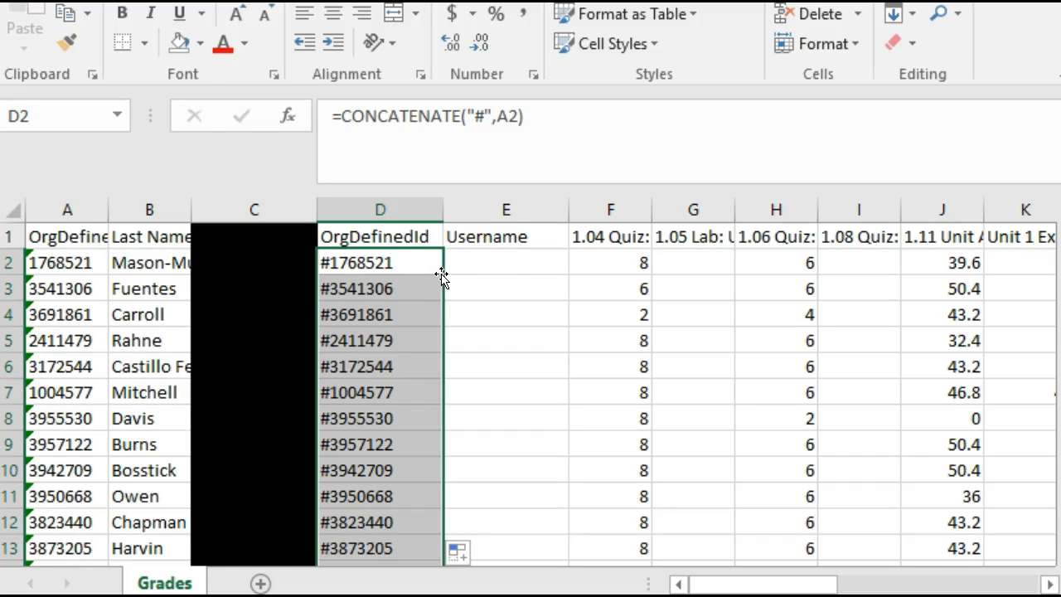
Enter a formula in E2 that concatenates "#", C2, "." and B2 to build the username
left_click(496, 262)
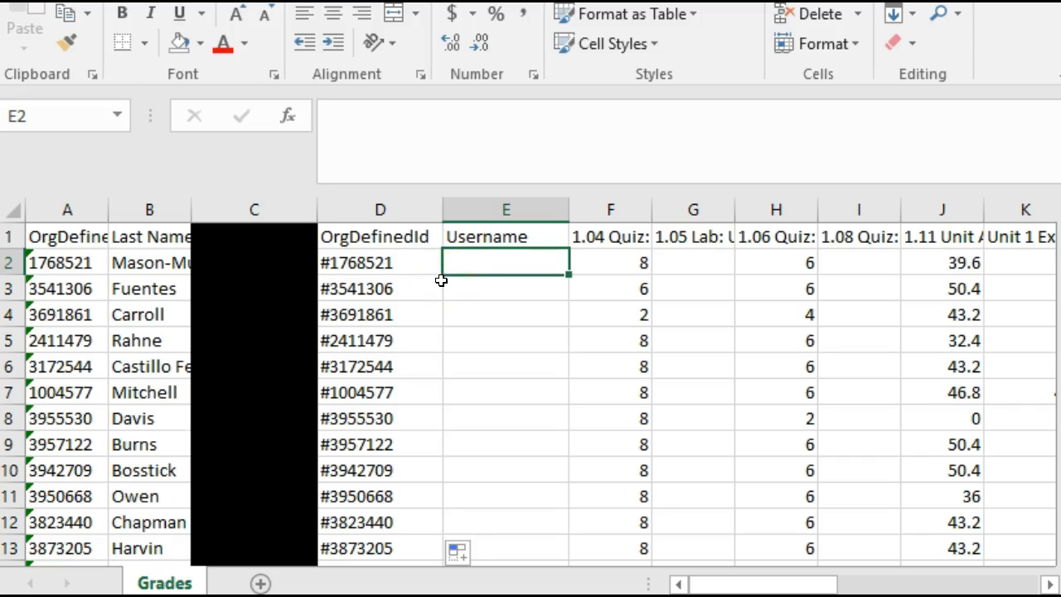
type("=c")
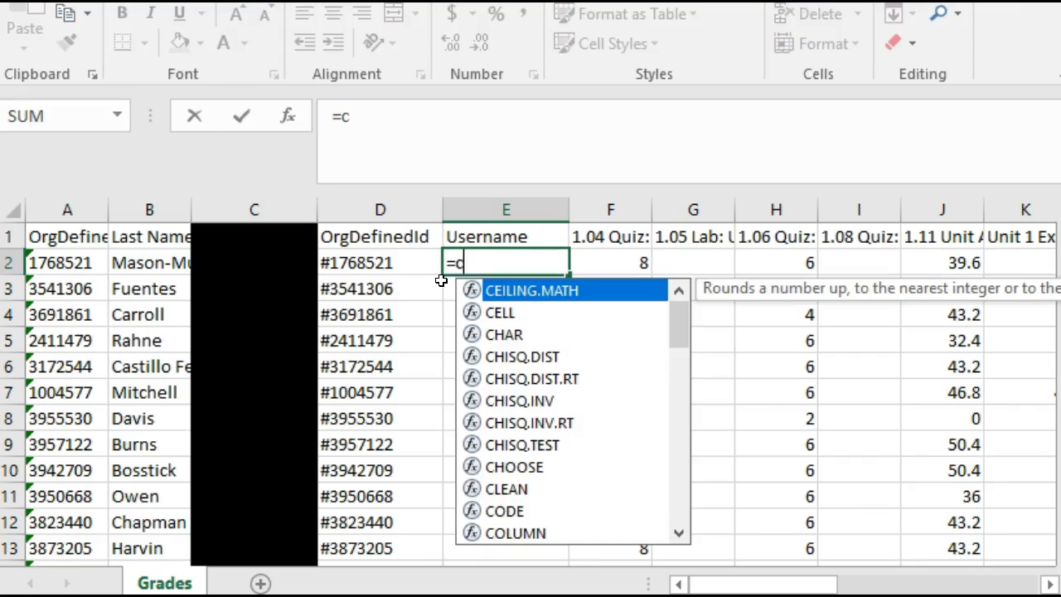
type("onca")
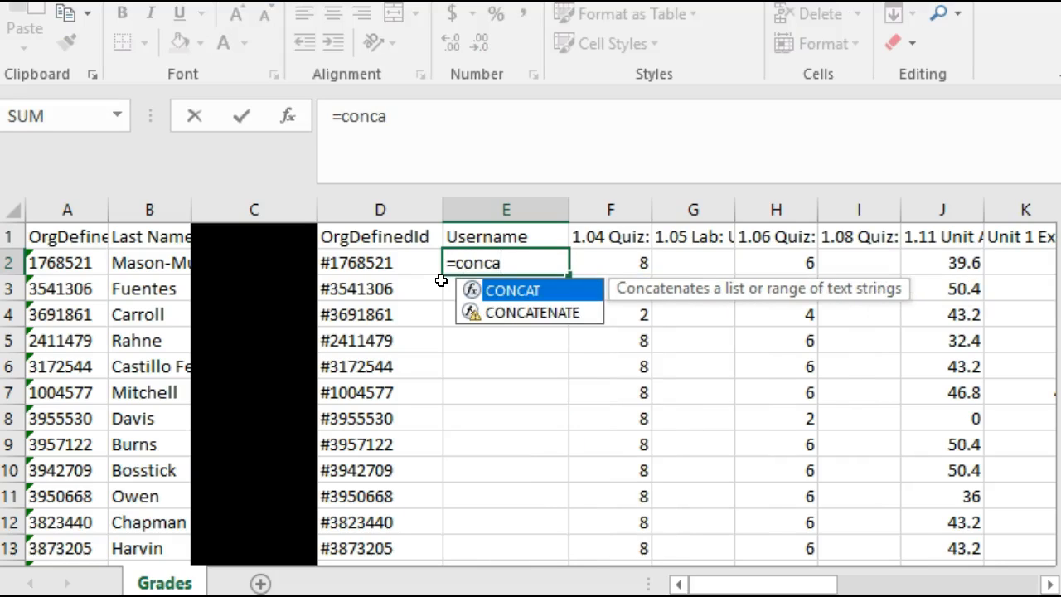
left_click(528, 313)
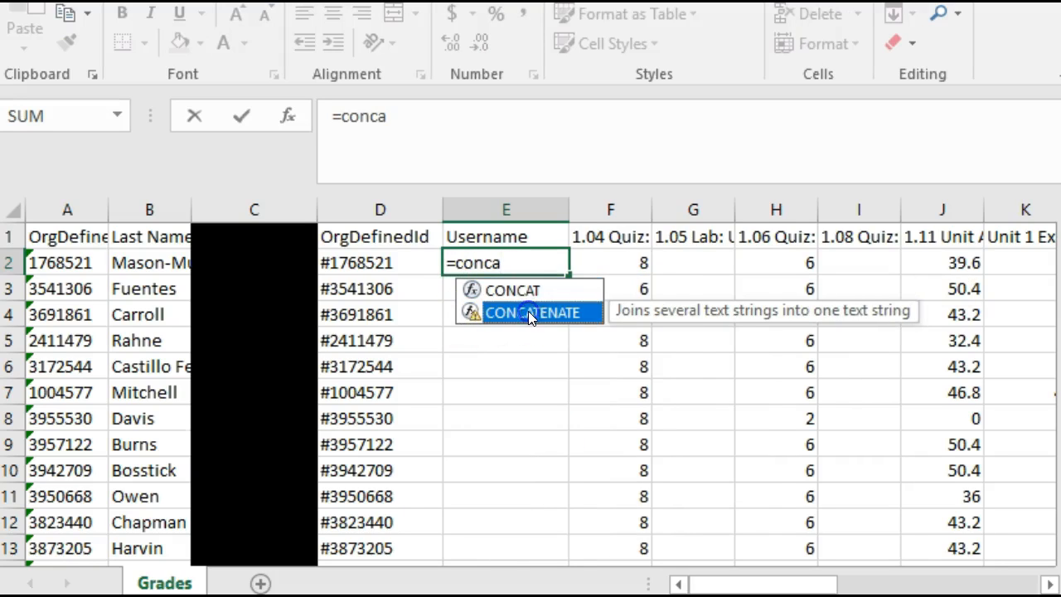
double_click(528, 311)
left_click(488, 131)
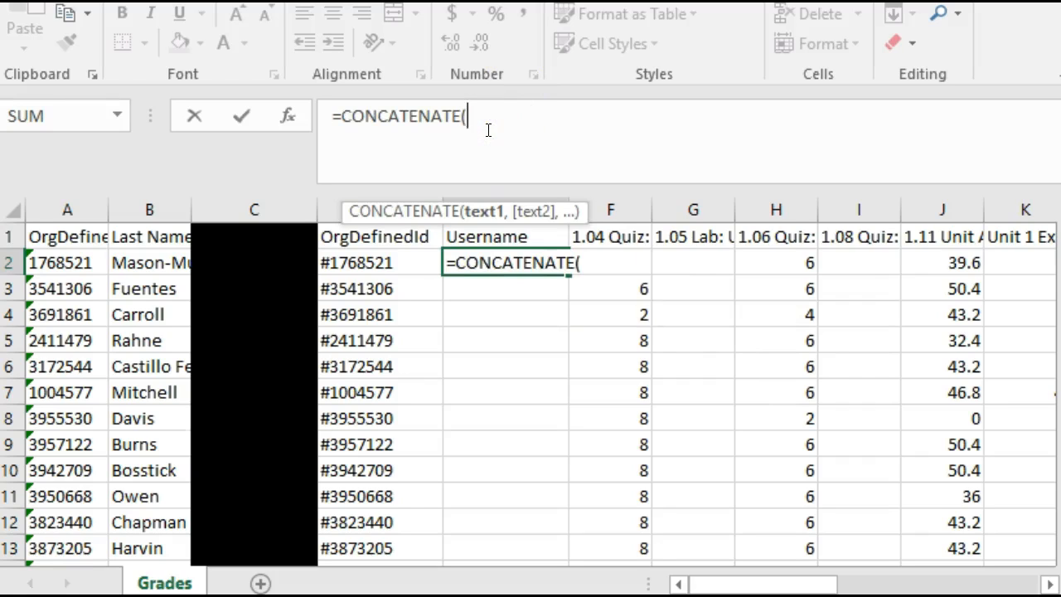
type("\"#\",")
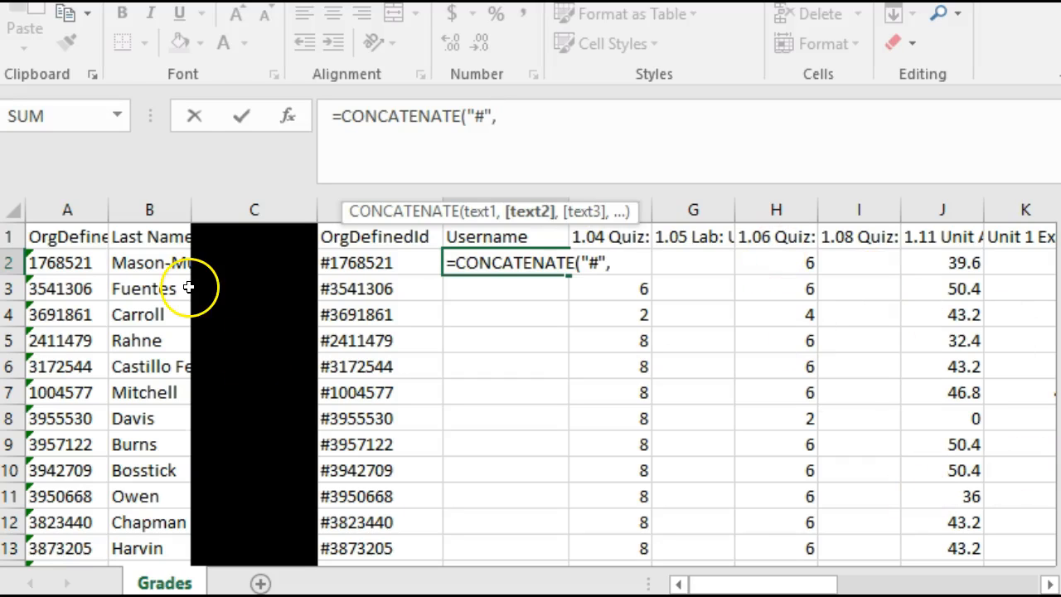
left_click(251, 262)
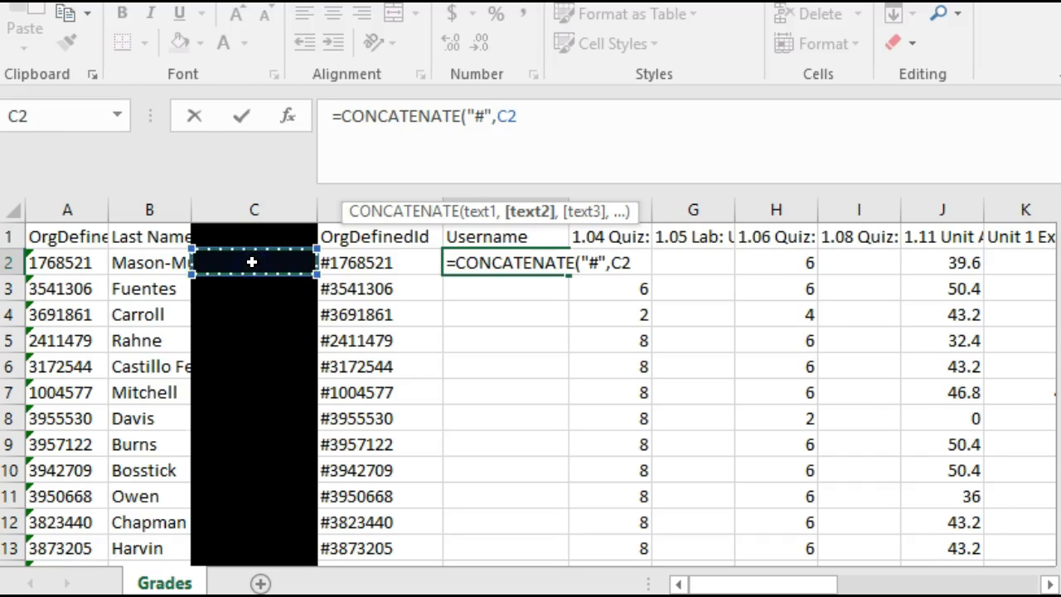
type(",\"")
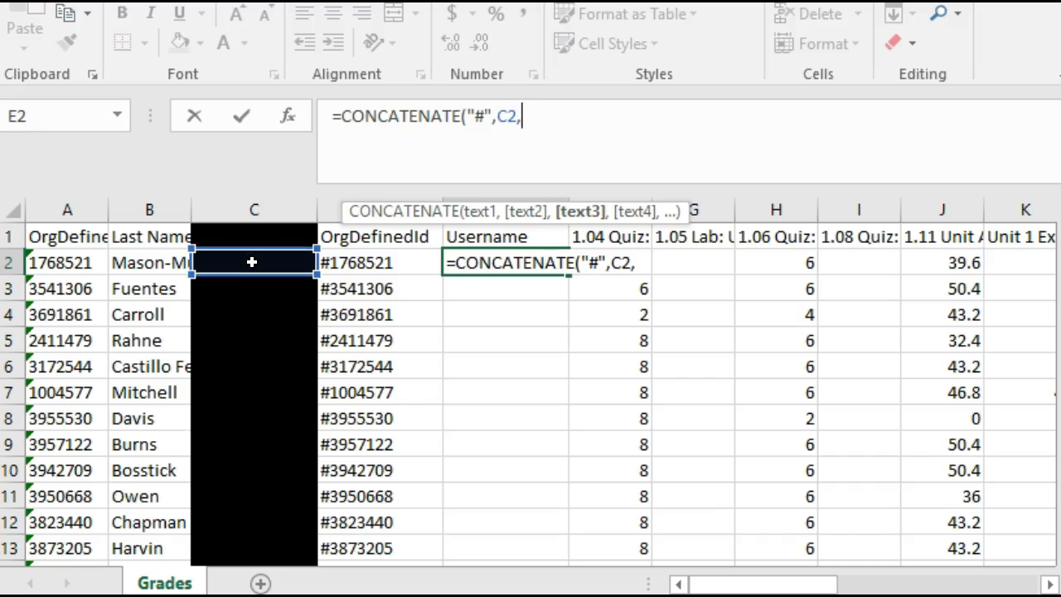
type(".\",")
left_click(133, 272)
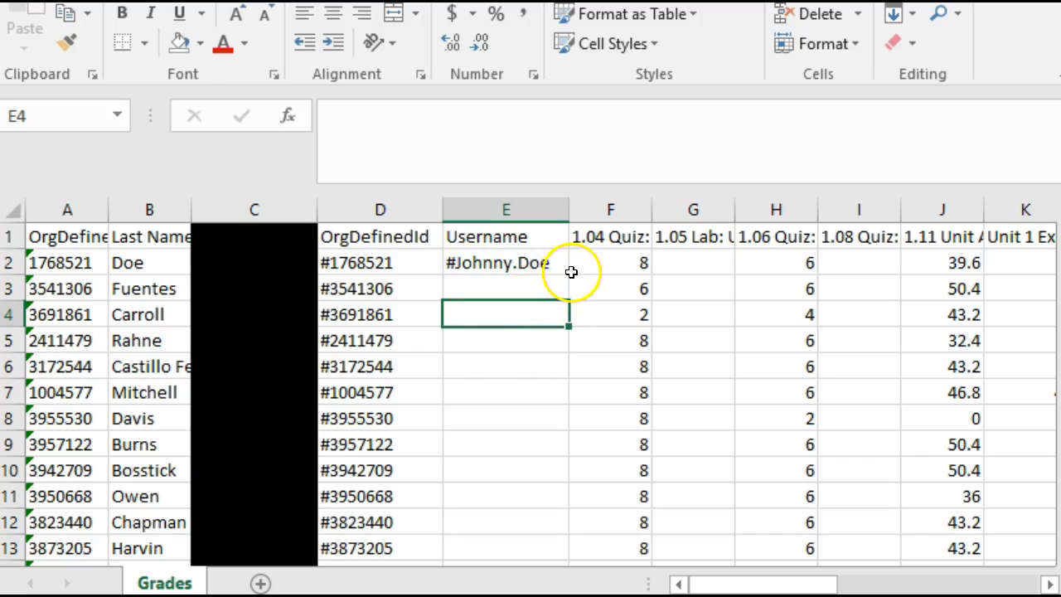
Copy the header and first student row, D1:N2, and create a new blank workbook for them
left_click(543, 265)
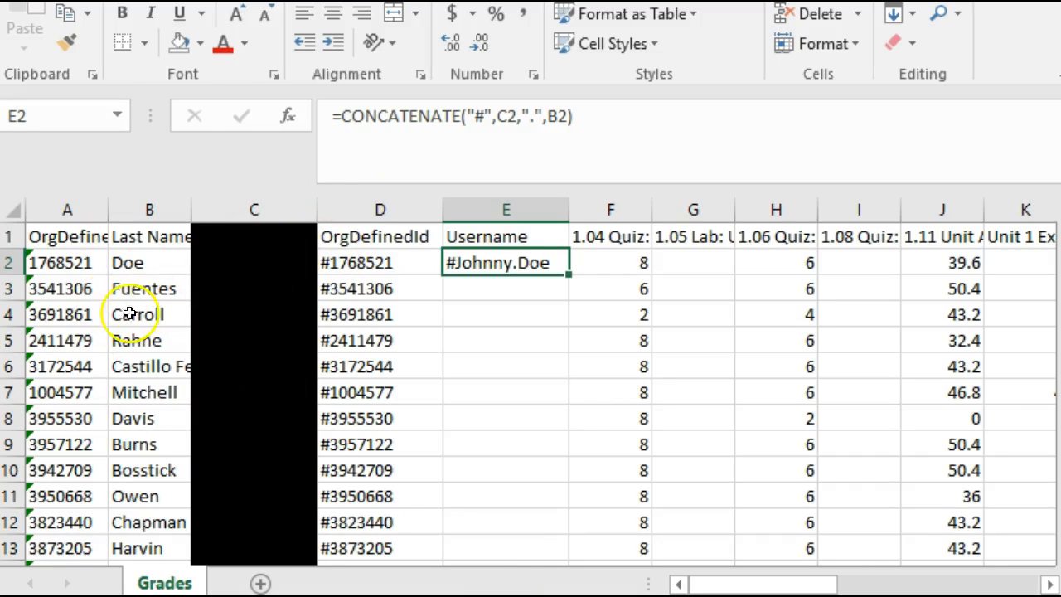
left_click_drag(363, 239, 983, 262)
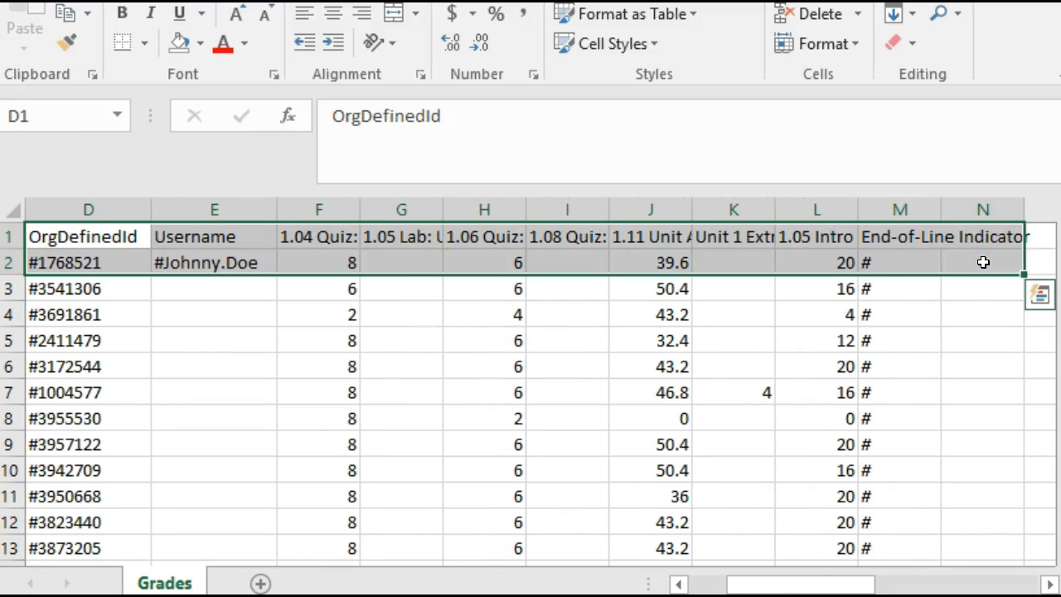
key("ctrl+c")
key("alt+f")
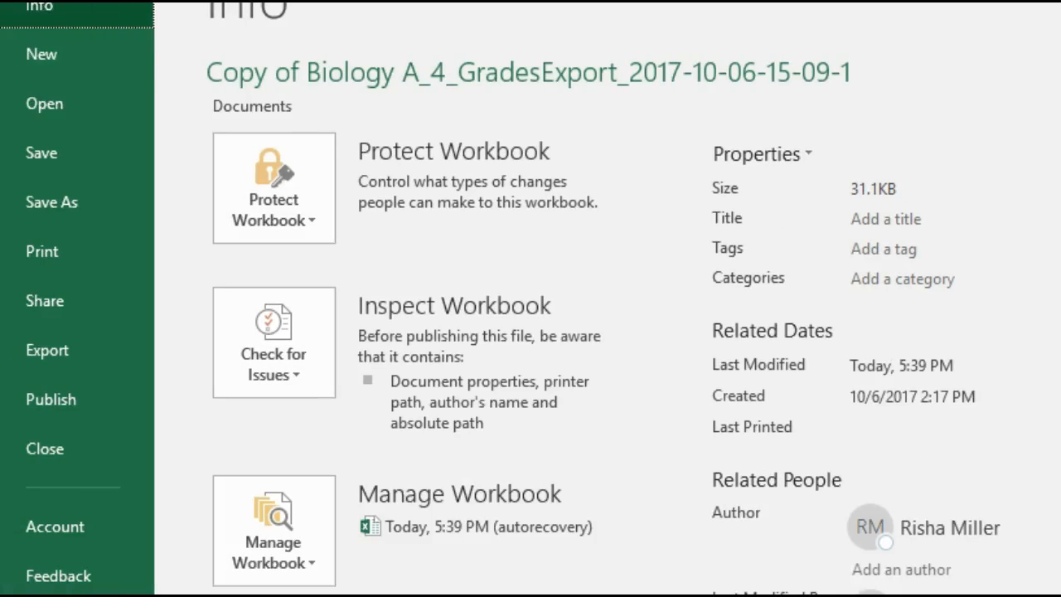
left_click(57, 63)
left_click(292, 309)
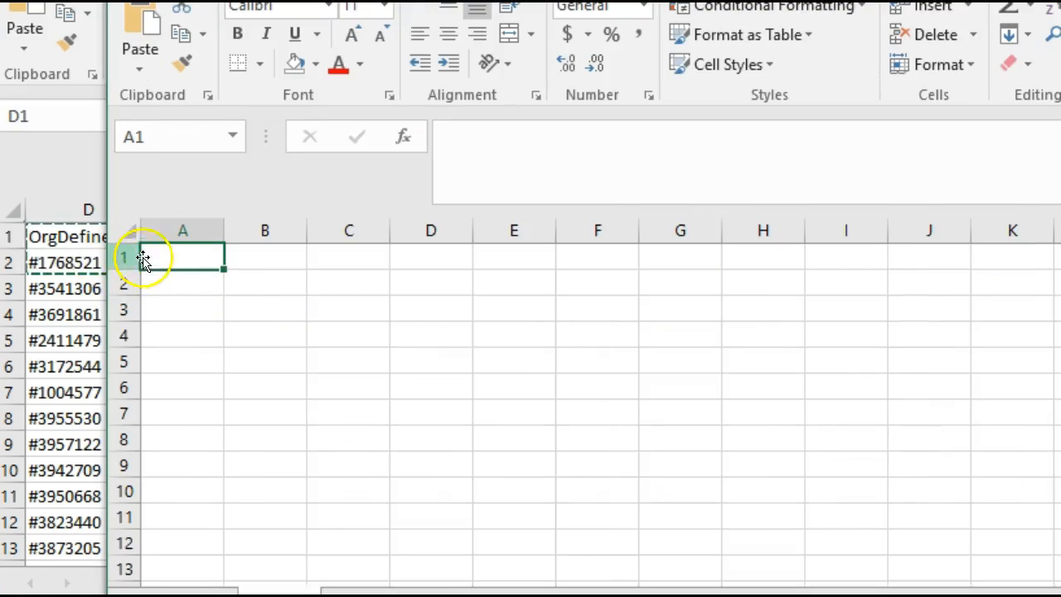
Paste the copied rows as values only from cell A1 of the new workbook and check the contents of B2 and A2
left_click(136, 71)
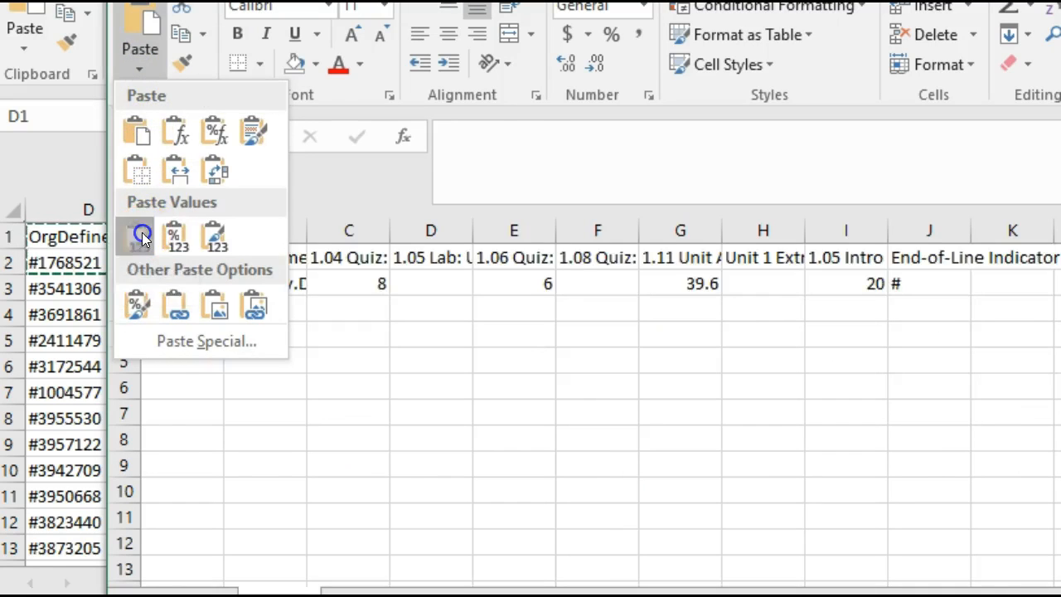
left_click(143, 238)
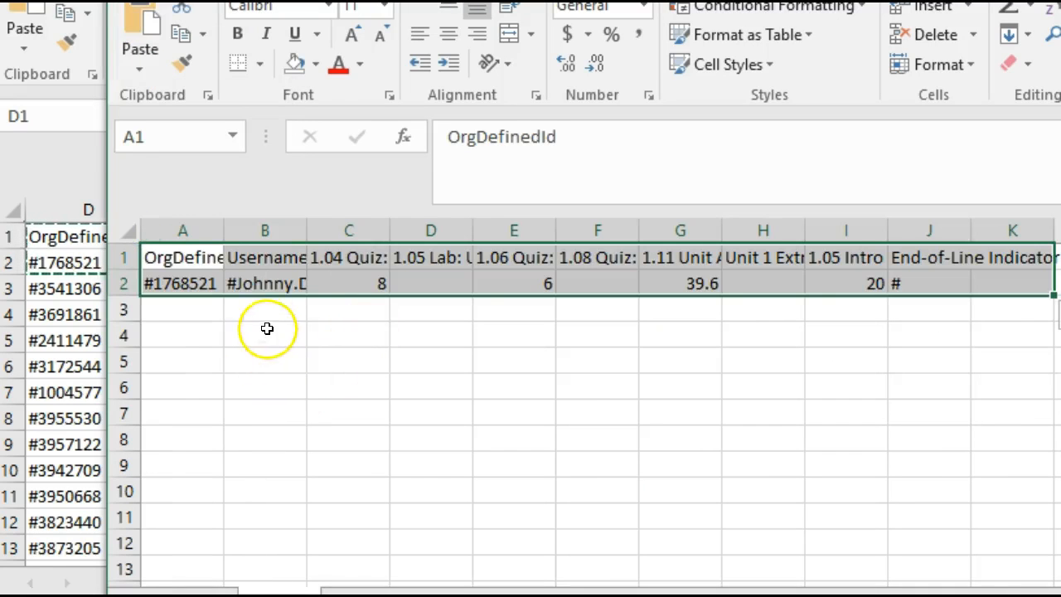
left_click(287, 310)
left_click(258, 280)
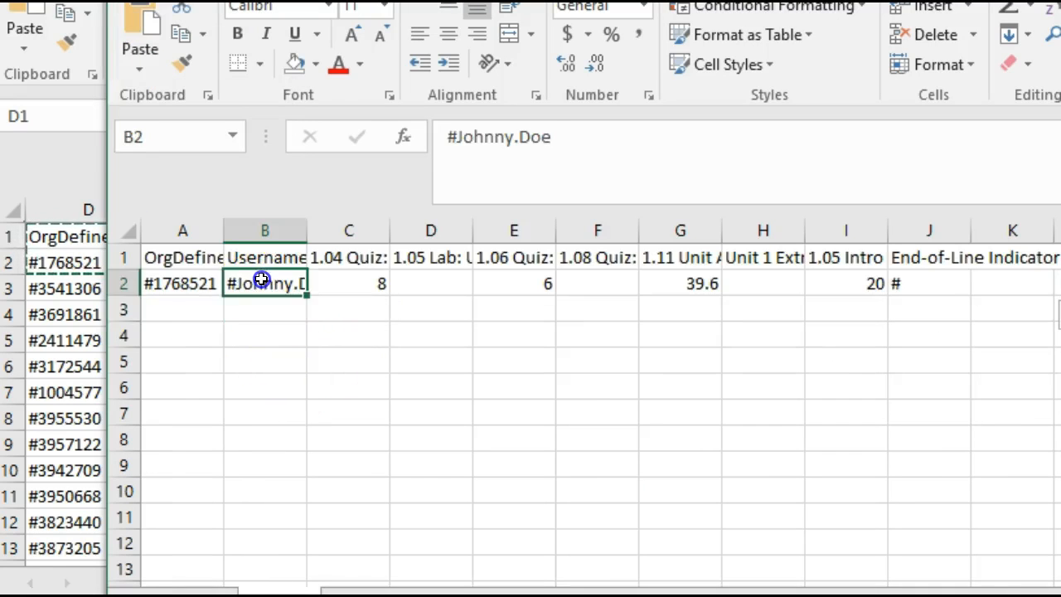
left_click(179, 280)
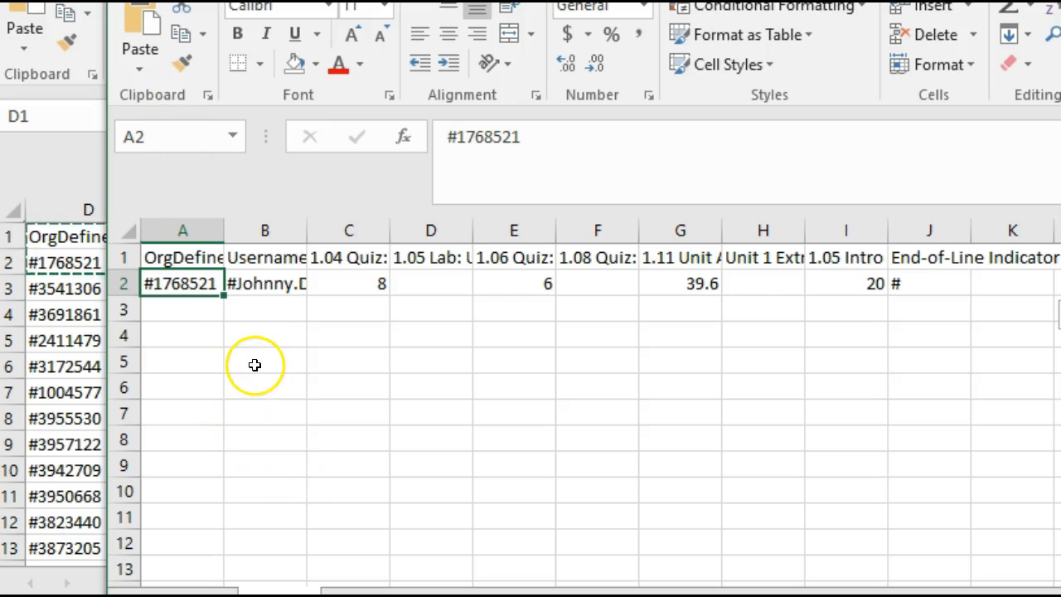
left_click(126, 45)
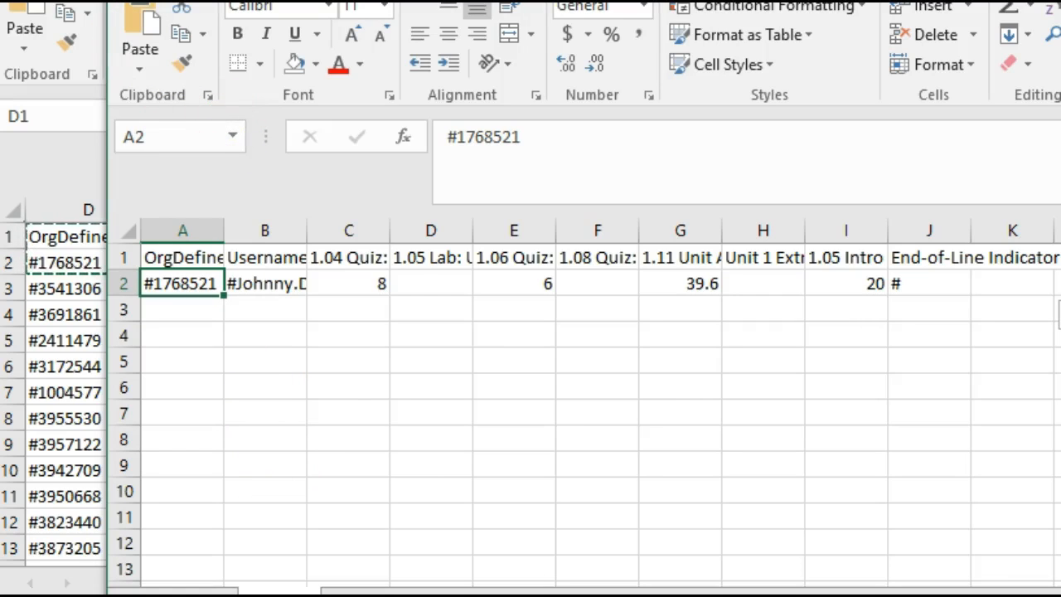